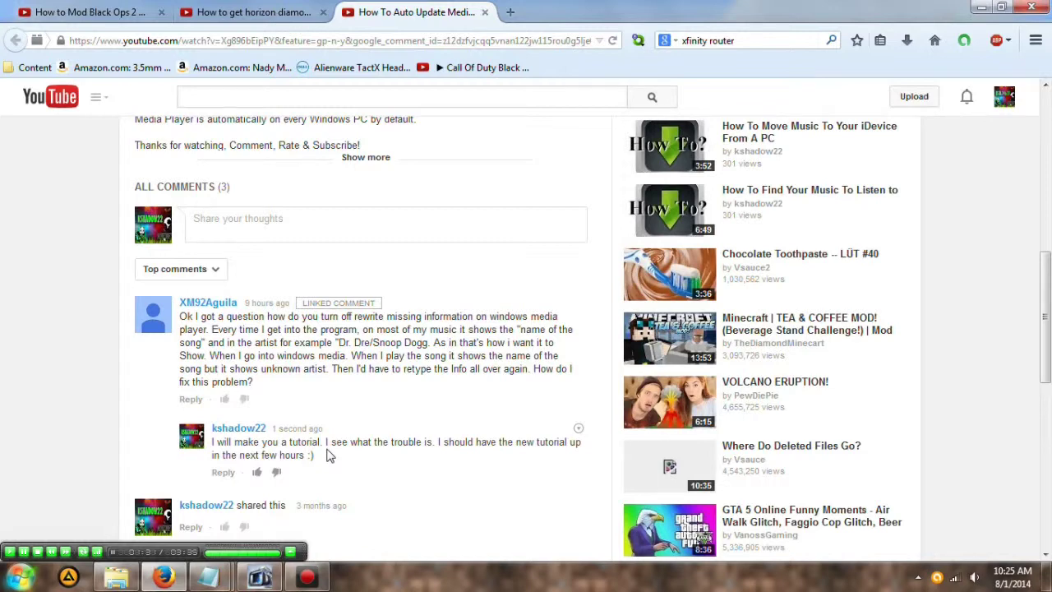
Switch to the Fort Minor music folder and launch Windows Media Player from the installed programs.
{"action": "left_click", "coordinate": [117, 577]}
{"action": "left_click", "coordinate": [277, 211]}
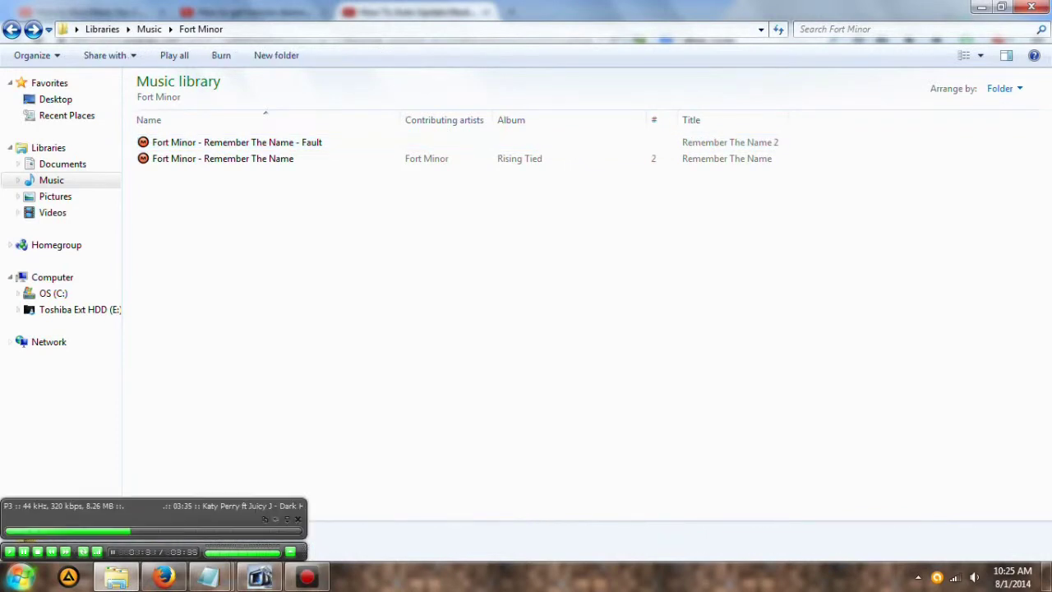
{"action": "key", "text": "super"}
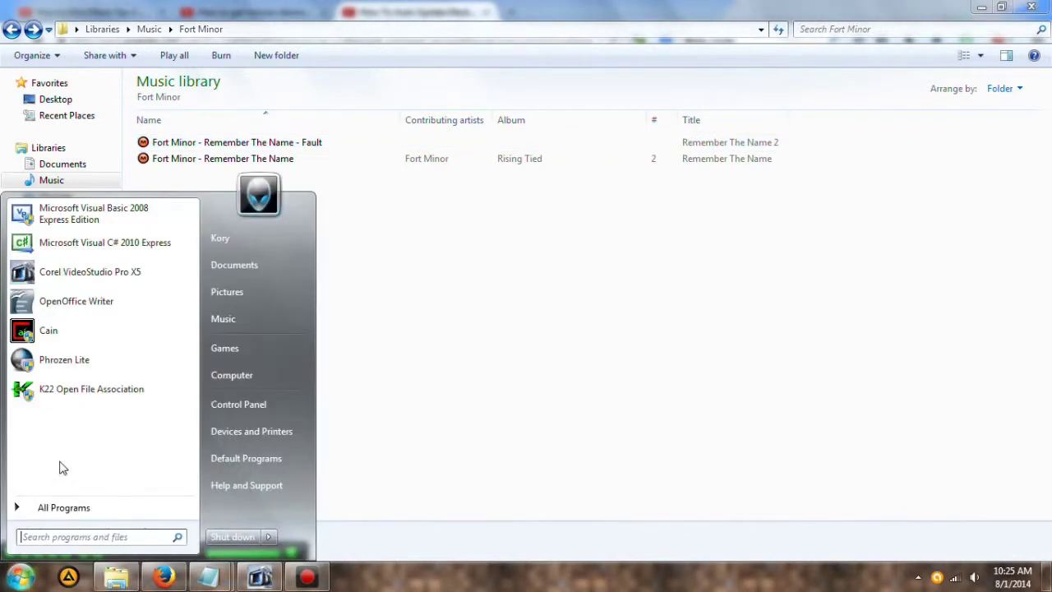
{"action": "left_click", "coordinate": [78, 507]}
{"action": "scroll", "coordinate": [94, 418], "scroll_direction": "down", "scroll_amount": 1}
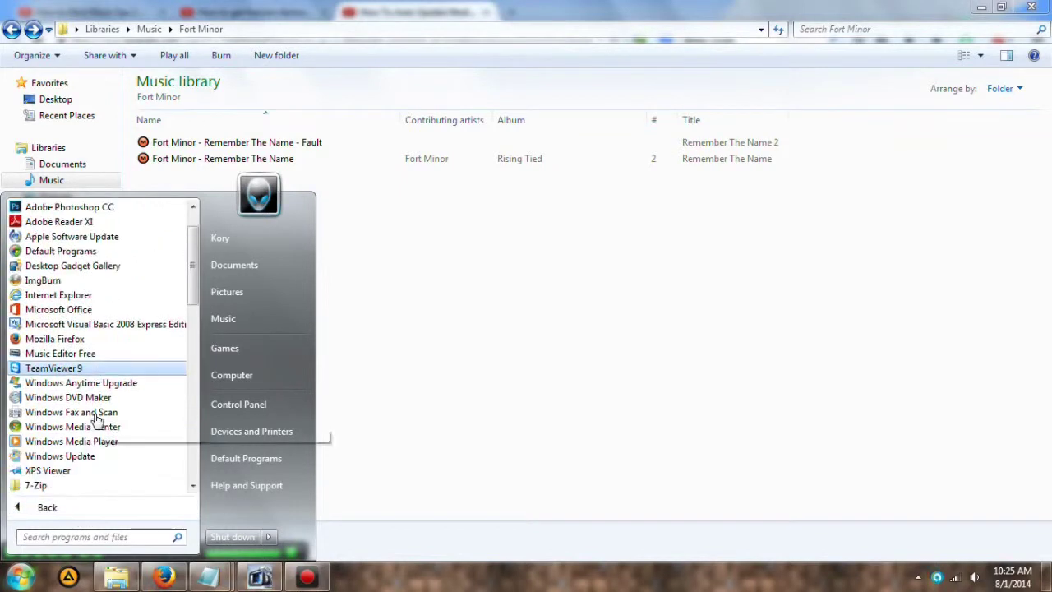
{"action": "scroll", "coordinate": [95, 420], "scroll_direction": "down", "scroll_amount": 1}
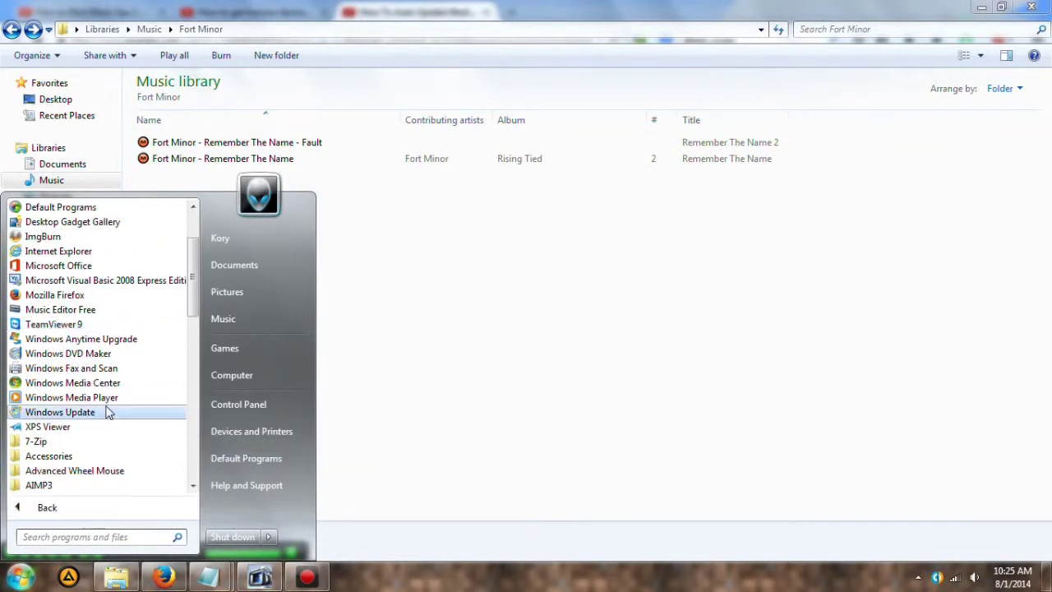
{"action": "left_click", "coordinate": [83, 397]}
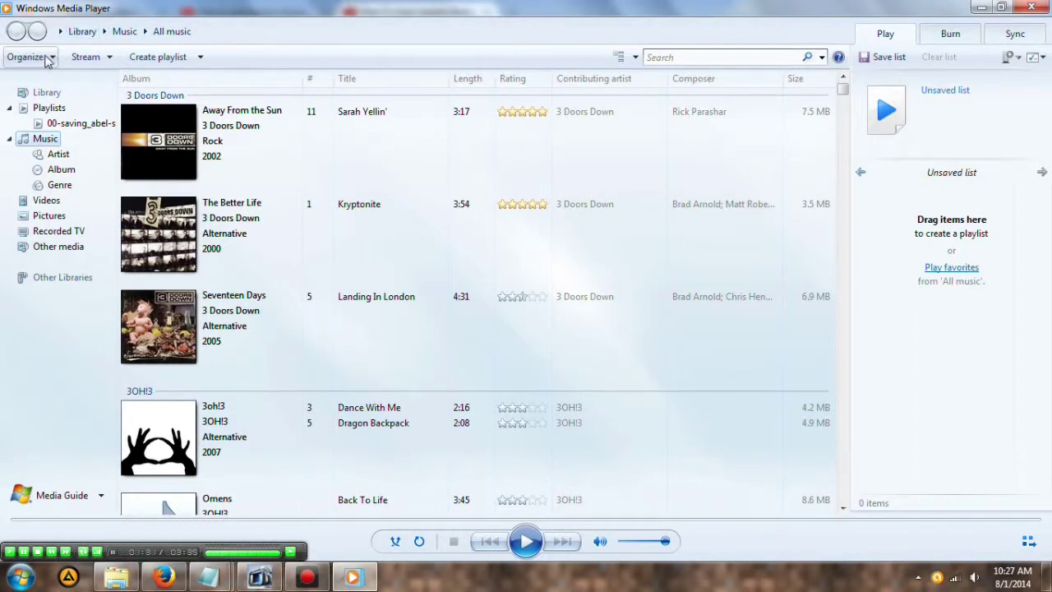
{"action": "key", "text": "alt"}
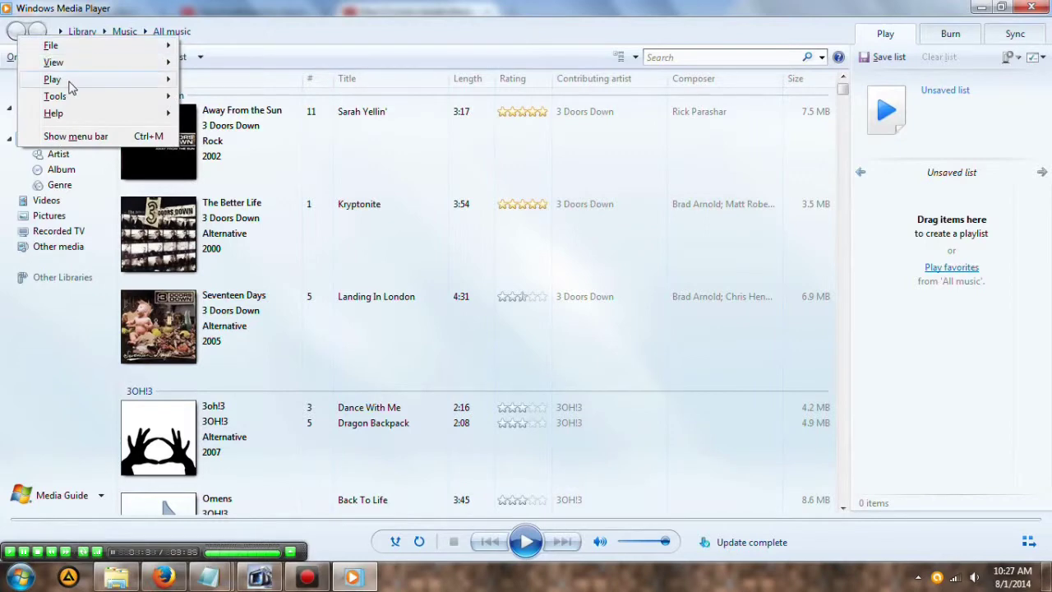
{"action": "mouse_move", "coordinate": [104, 45]}
{"action": "key", "text": "Escape"}
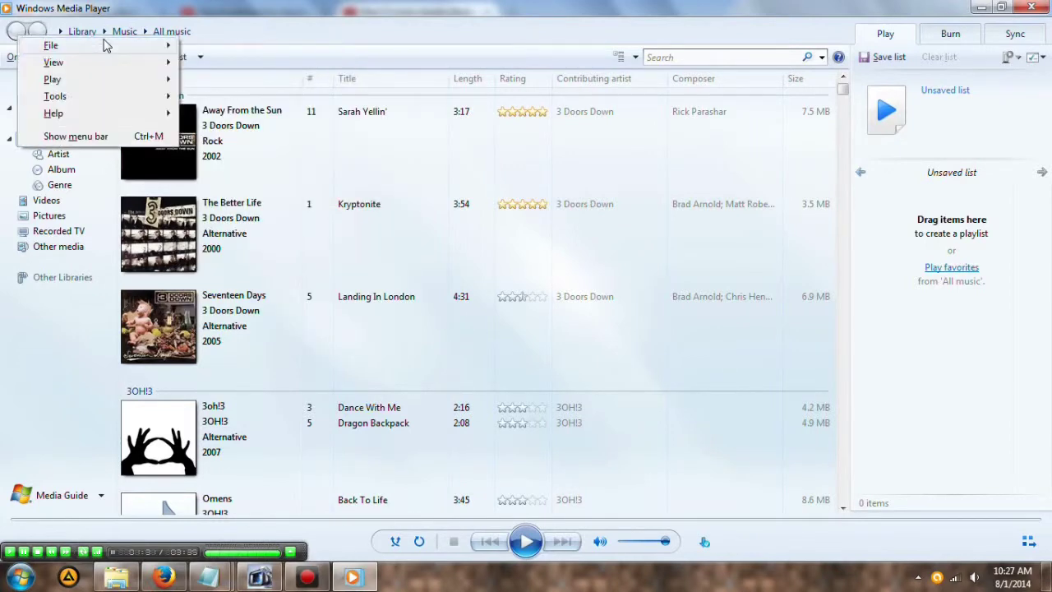
{"action": "key", "text": "Escape"}
Review the library options for automatic media information updates in the player's settings and close them.
{"action": "left_click", "coordinate": [52, 59]}
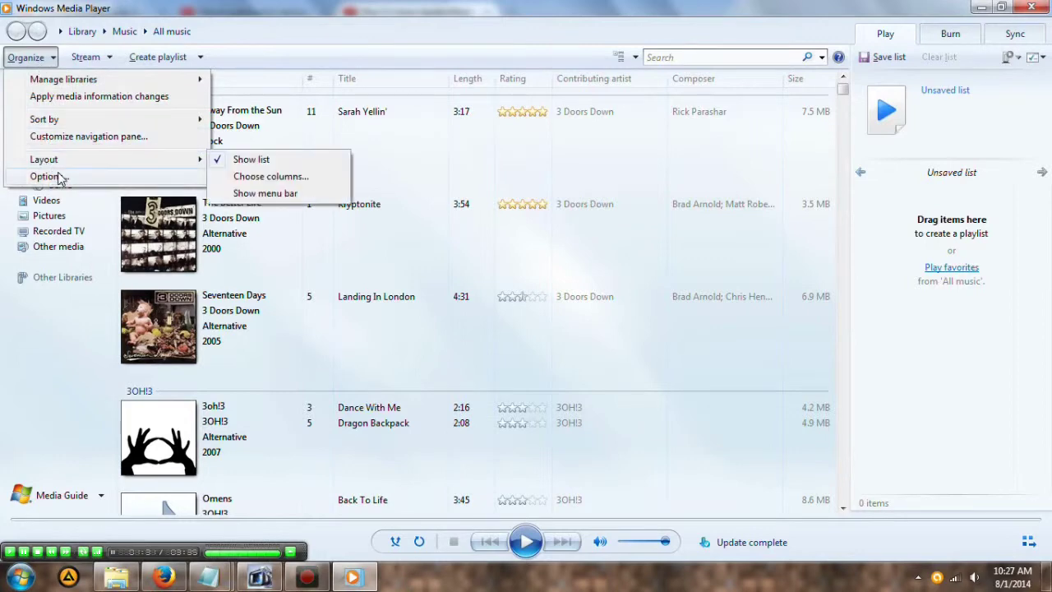
{"action": "left_click", "coordinate": [51, 176]}
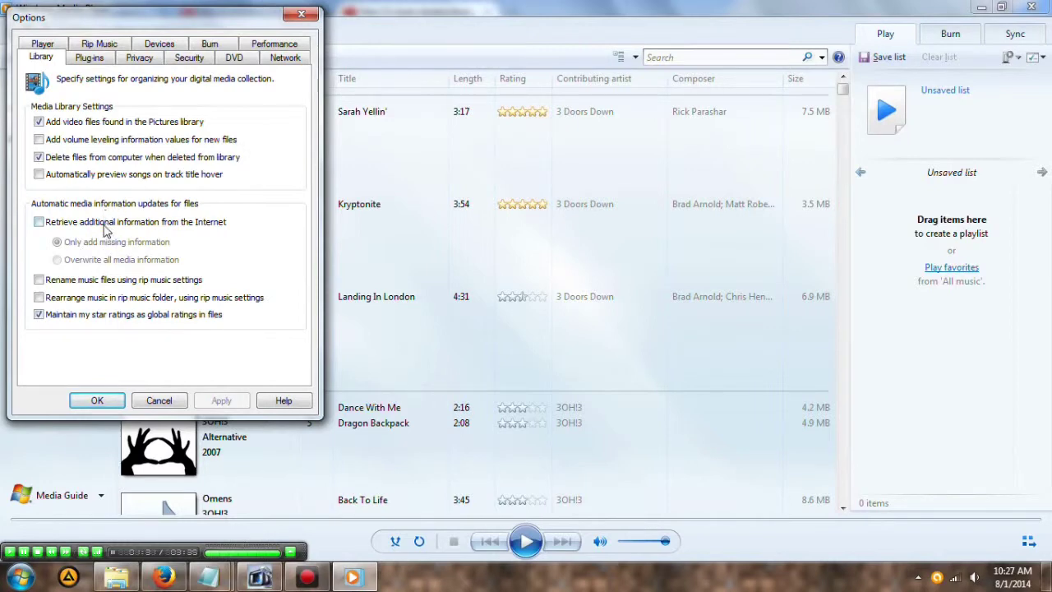
{"action": "left_click", "coordinate": [96, 400]}
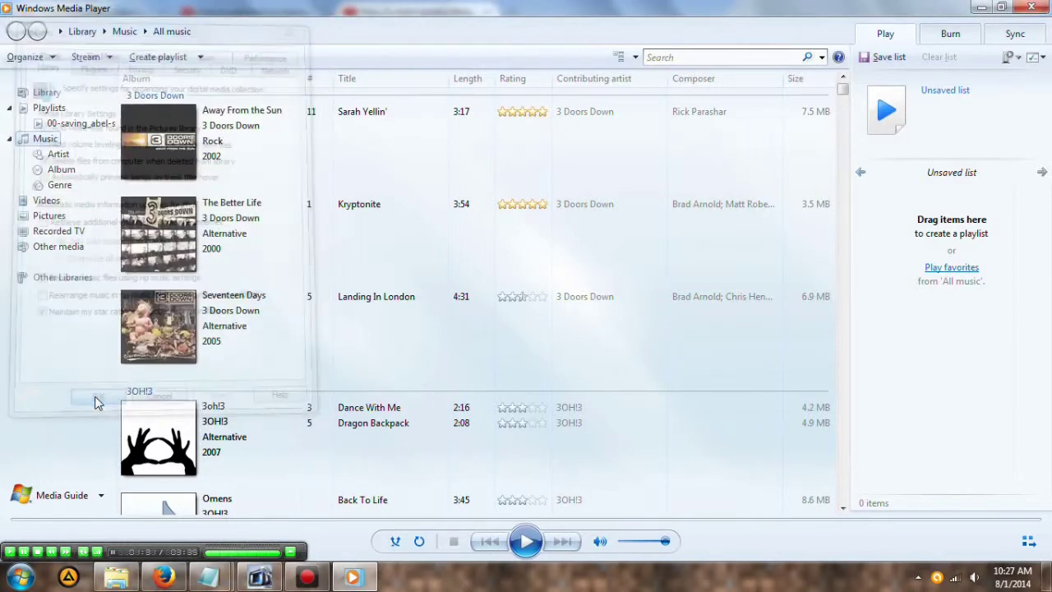
Search the media player's music library for "unknown" and look through all the matching tracks.
{"action": "left_click", "coordinate": [116, 577]}
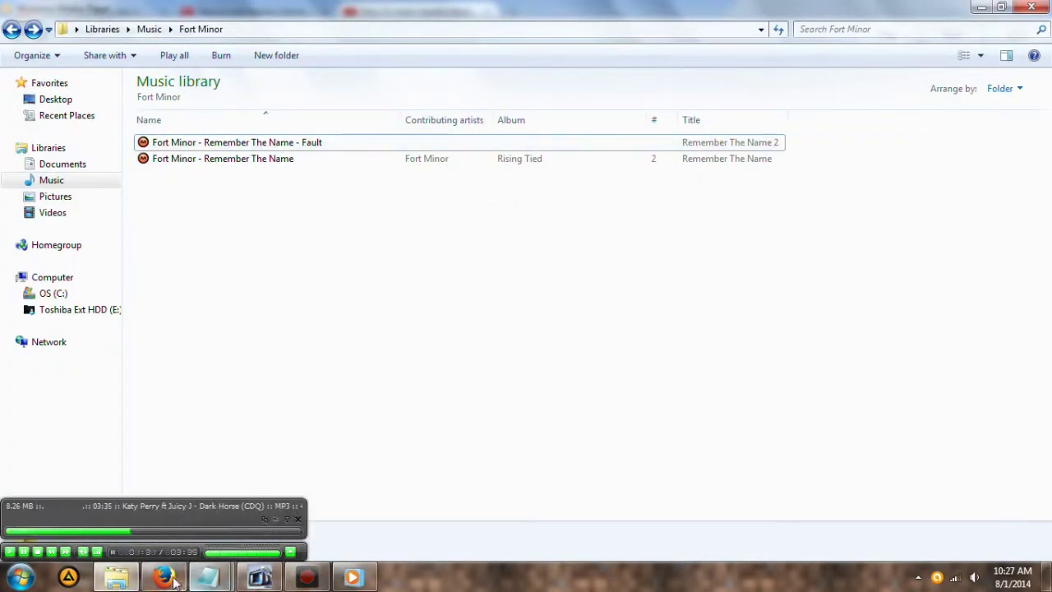
{"action": "left_click", "coordinate": [352, 577]}
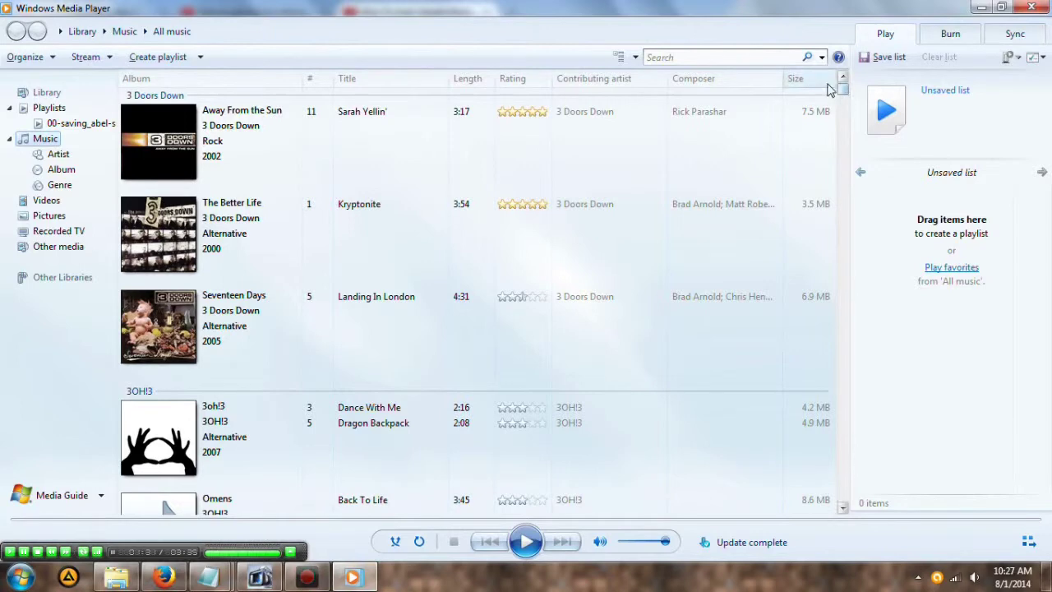
{"action": "left_click", "coordinate": [776, 58]}
{"action": "type", "text": "un"}
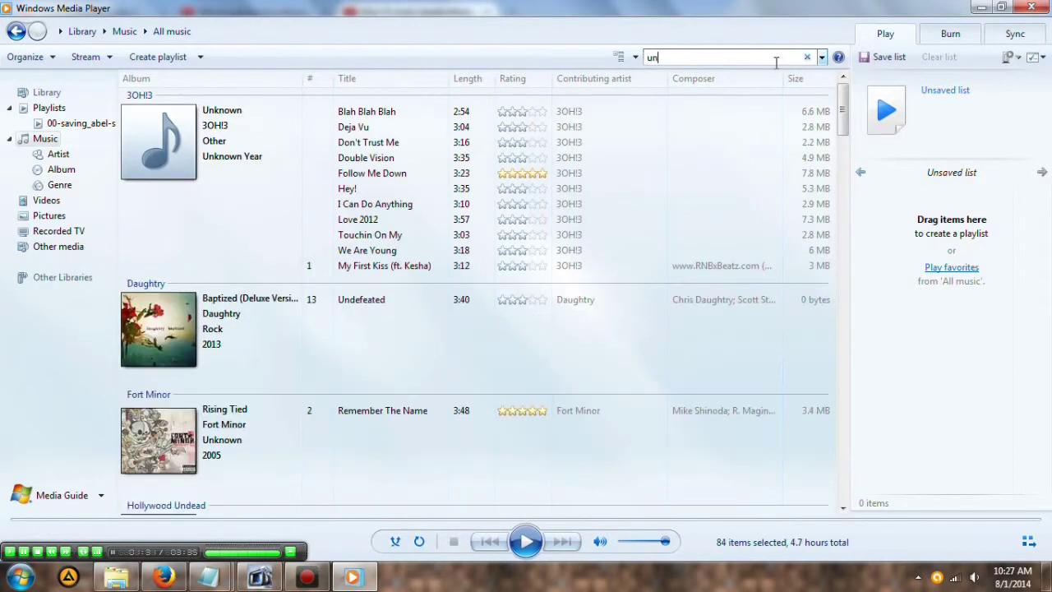
{"action": "type", "text": "known"}
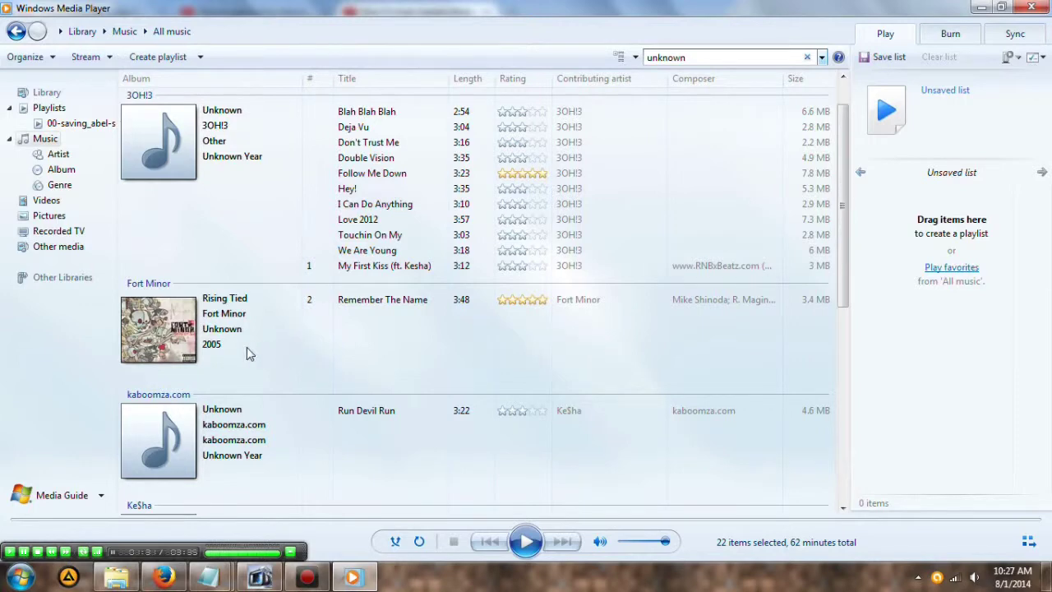
{"action": "scroll", "coordinate": [249, 352], "scroll_direction": "down", "scroll_amount": 4}
{"action": "scroll", "coordinate": [383, 317], "scroll_direction": "down", "scroll_amount": 6}
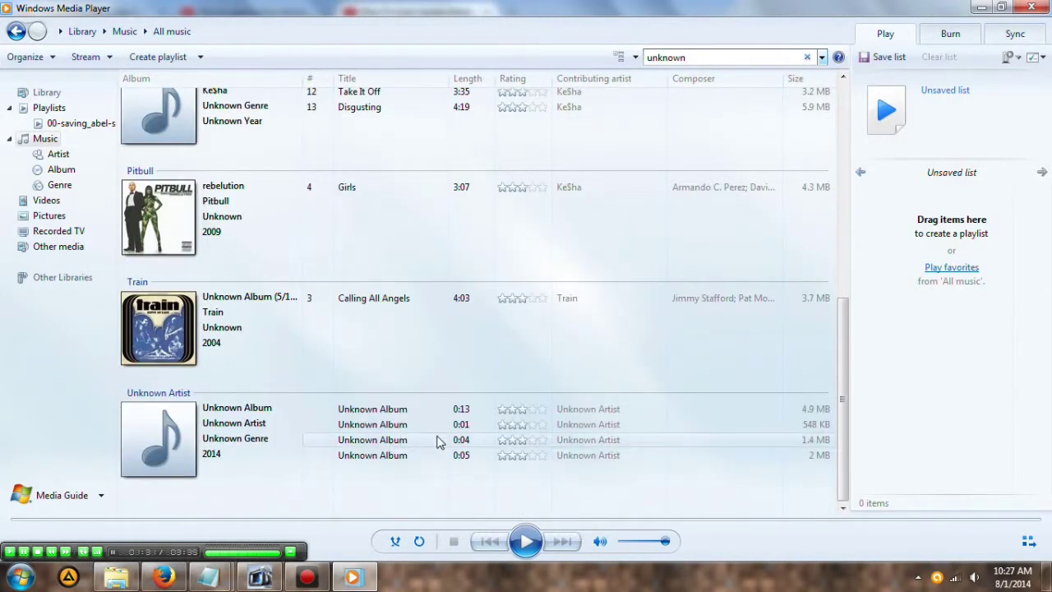
{"action": "scroll", "coordinate": [437, 439], "scroll_direction": "up", "scroll_amount": 12}
{"action": "scroll", "coordinate": [437, 441], "scroll_direction": "up", "scroll_amount": 1}
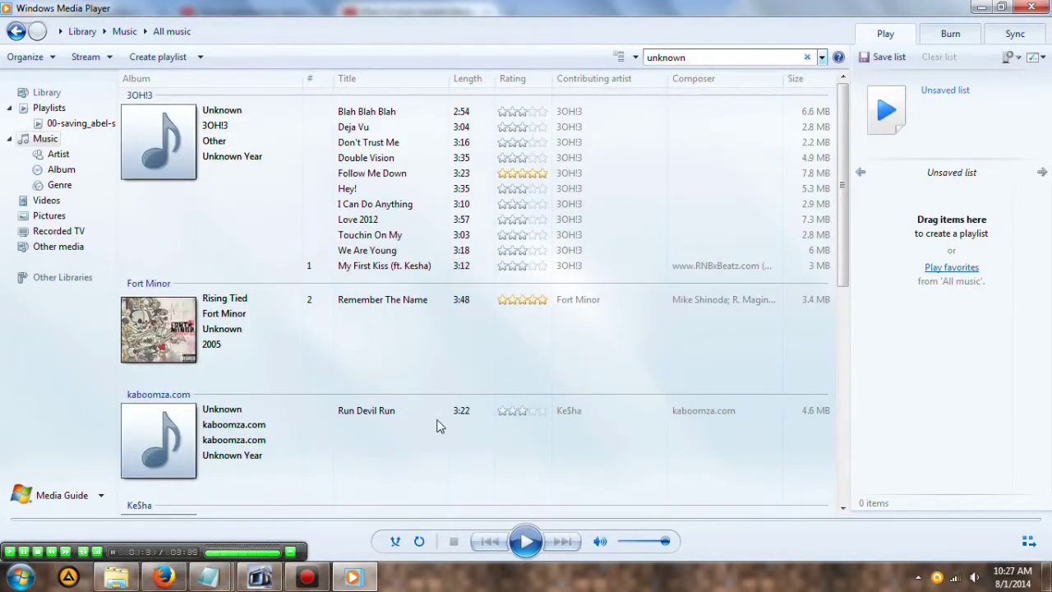
Return to the Fort Minor folder and show the detailed properties of "Fort Minor - Remember The Name" in a window beside the file list.
{"action": "left_click", "coordinate": [980, 7]}
{"action": "left_click", "coordinate": [547, 146]}
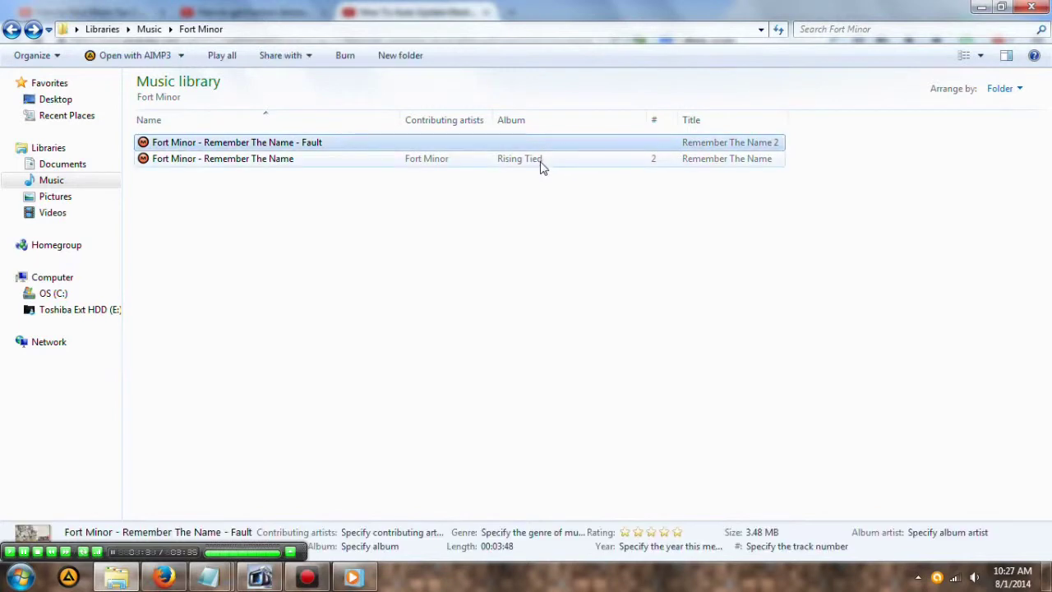
{"action": "left_click", "coordinate": [542, 162]}
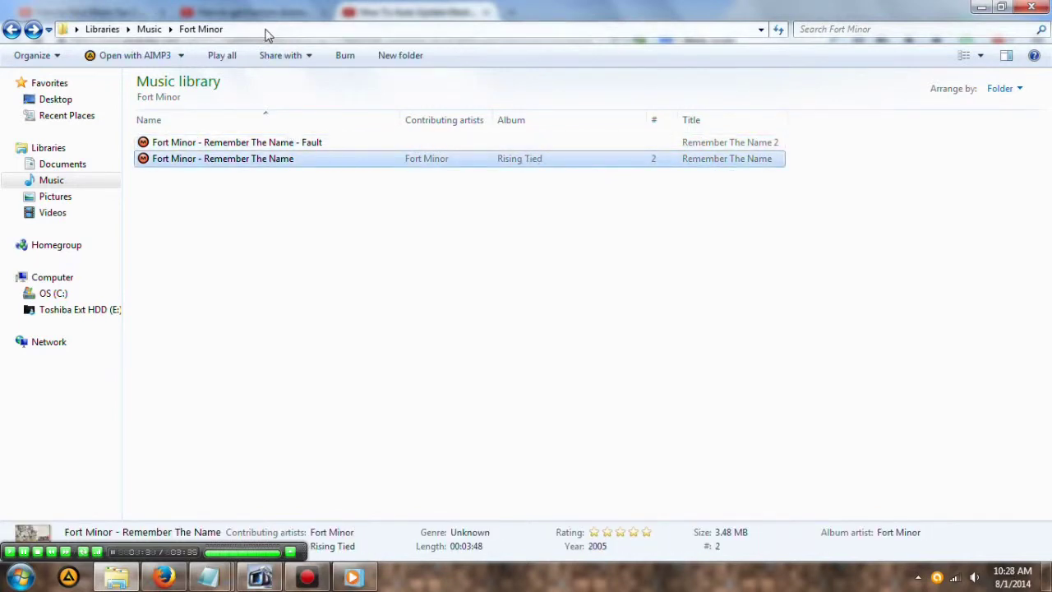
{"action": "right_click", "coordinate": [379, 167]}
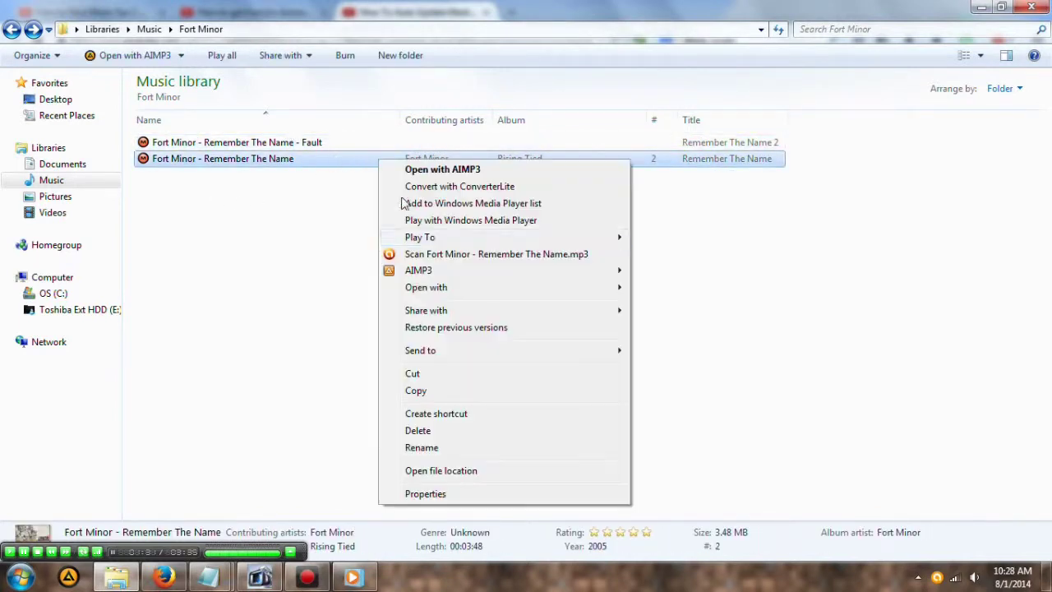
{"action": "left_click", "coordinate": [427, 496]}
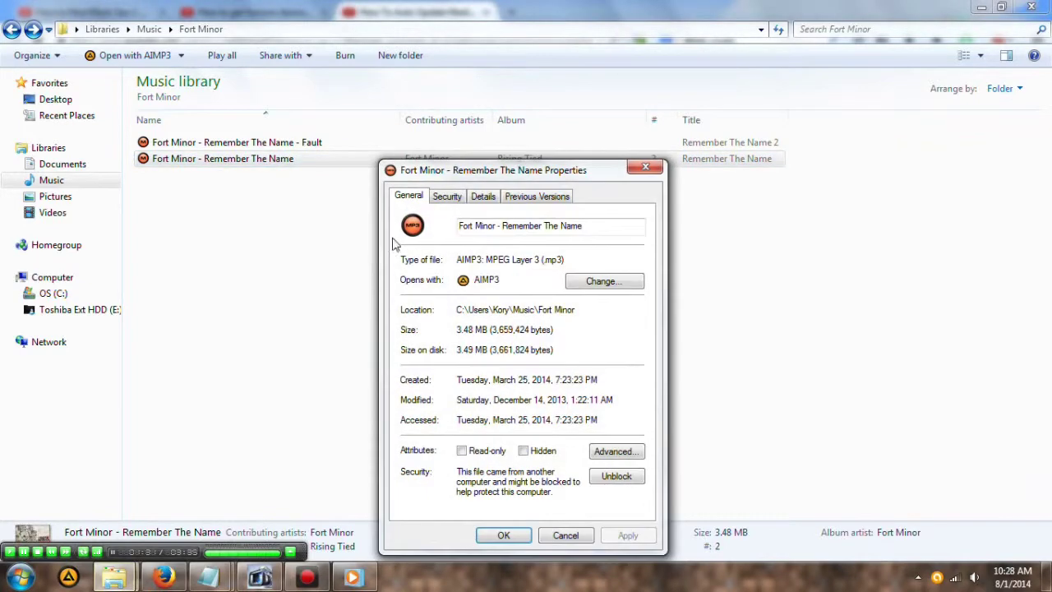
{"action": "left_click", "coordinate": [490, 197]}
{"action": "left_click_drag", "start_coordinate": [535, 172], "coordinate": [801, 92]}
{"action": "left_click", "coordinate": [722, 247]}
{"action": "left_click", "coordinate": [796, 242]}
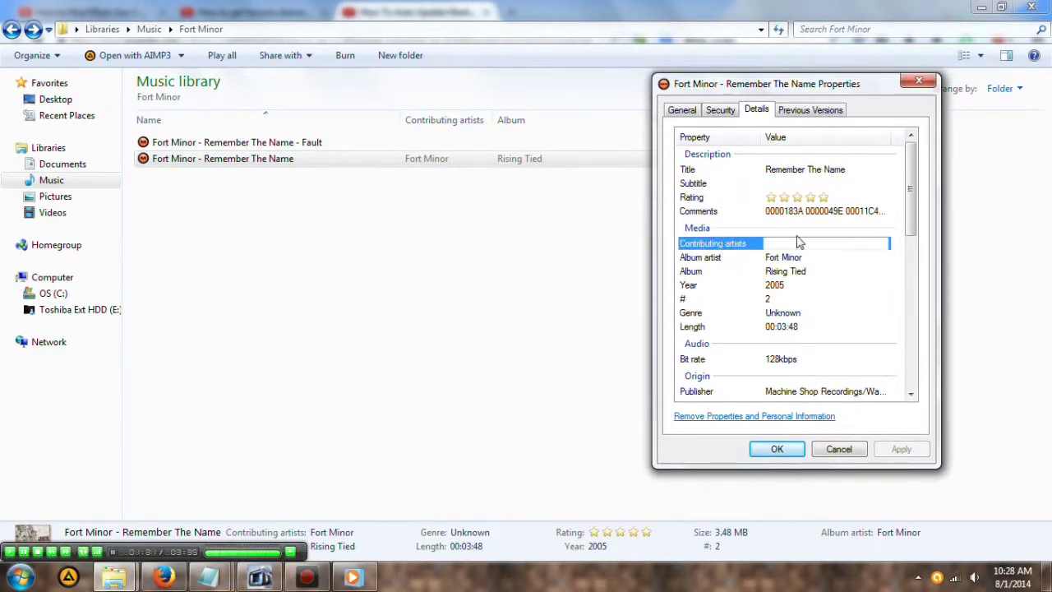
{"action": "key", "text": "Escape"}
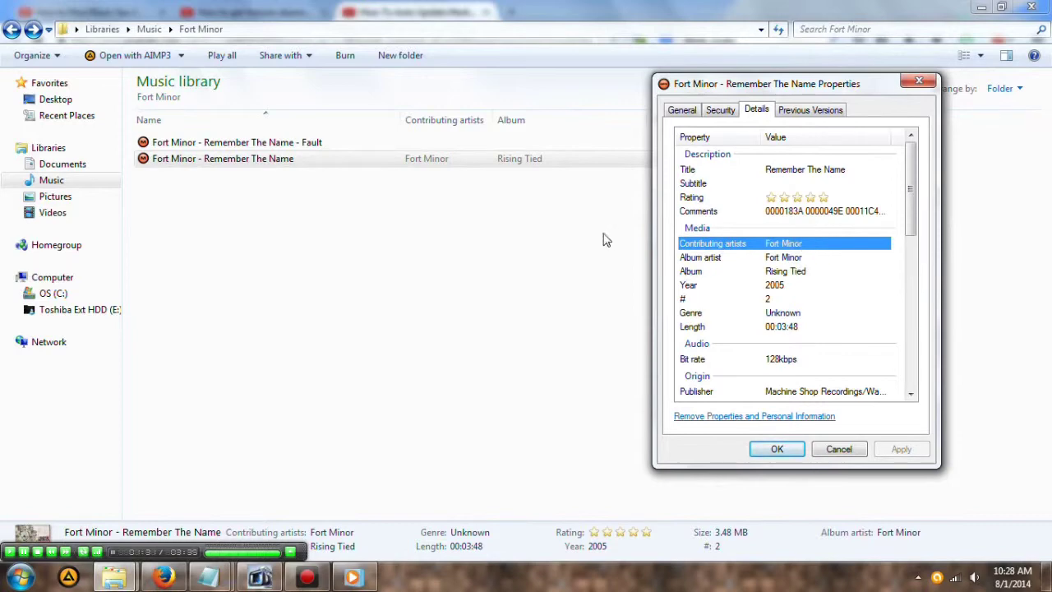
Show the detailed properties of "Fort Minor - Remember The Name - Fault" side by side with the other song's properties.
{"action": "right_click", "coordinate": [332, 146]}
{"action": "left_click", "coordinate": [413, 476]}
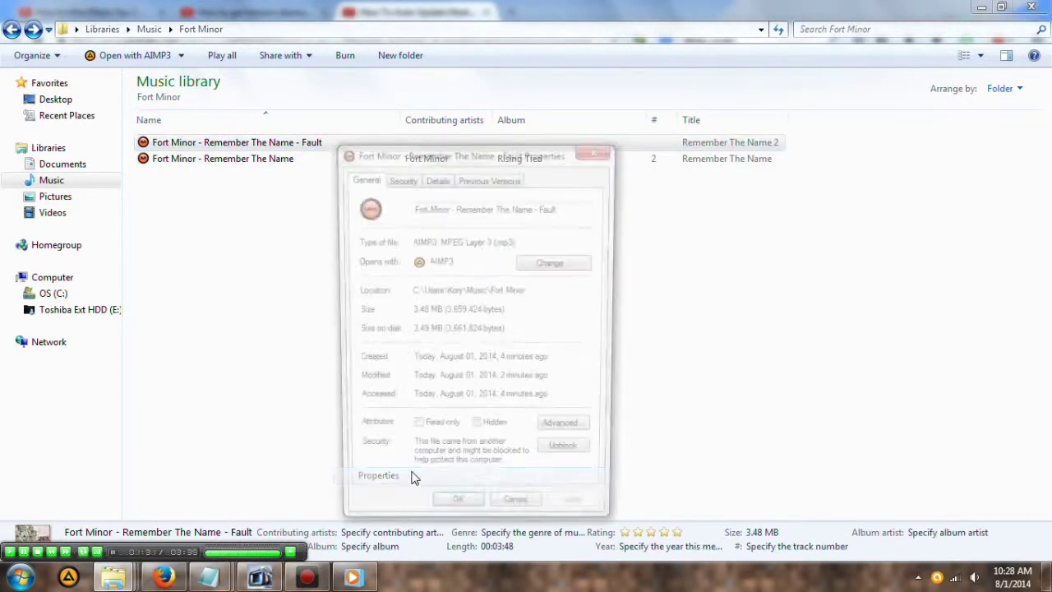
{"action": "left_click", "coordinate": [190, 542]}
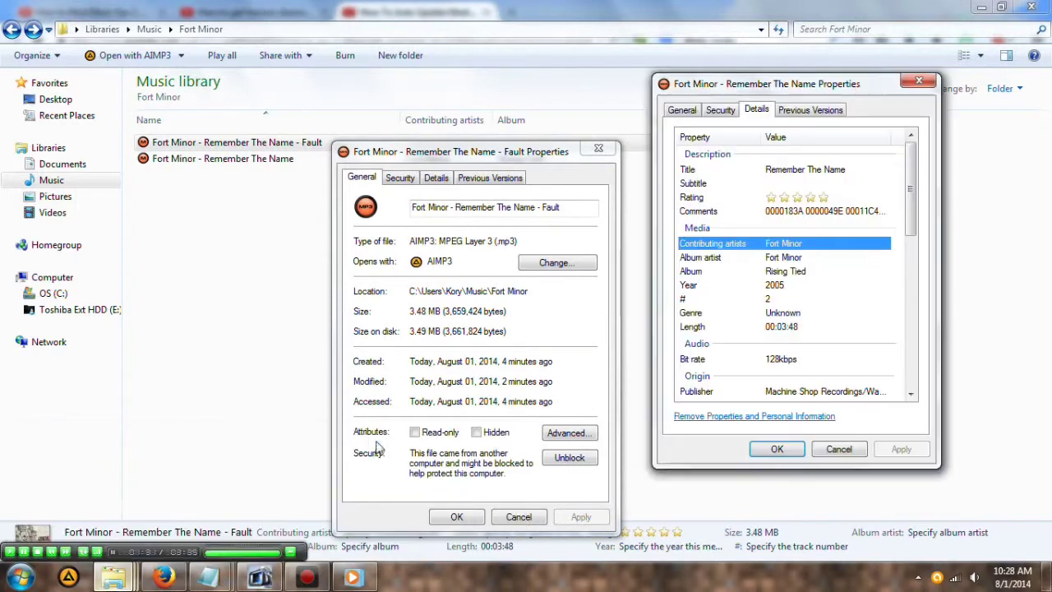
{"action": "left_click", "coordinate": [436, 177]}
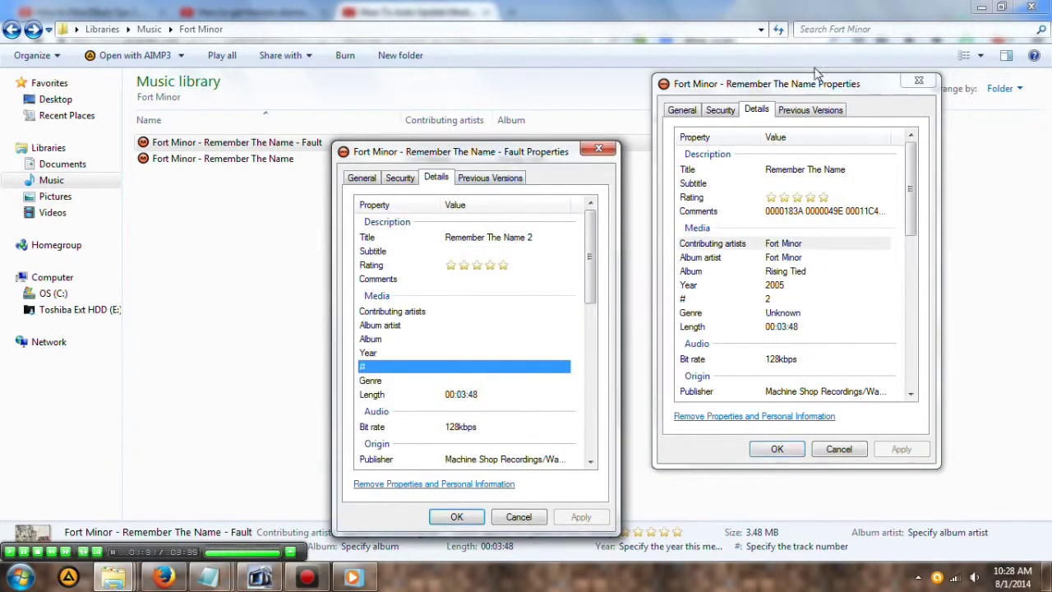
{"action": "left_click_drag", "start_coordinate": [809, 92], "coordinate": [779, 164]}
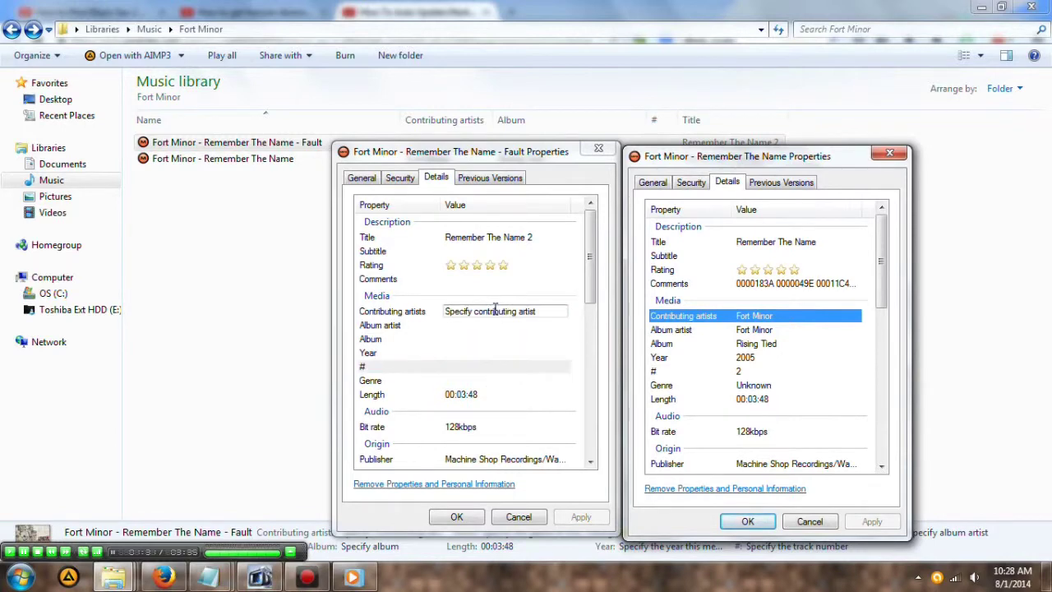
Examine the contributing artists, album artist, album, year and track number fields of the Fault file against the other song.
{"action": "left_click", "coordinate": [493, 310]}
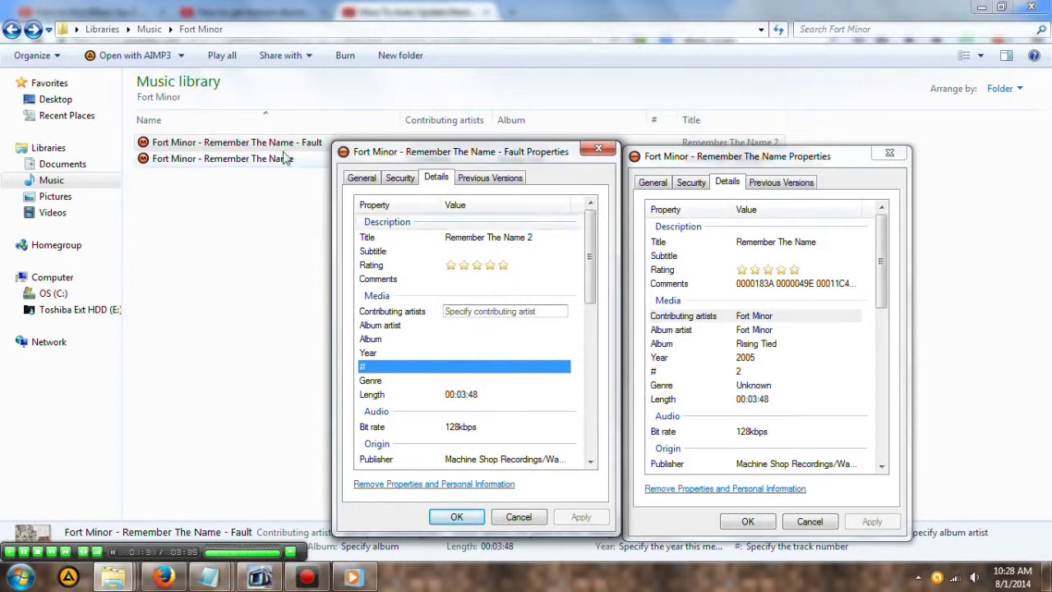
{"action": "left_click", "coordinate": [395, 327]}
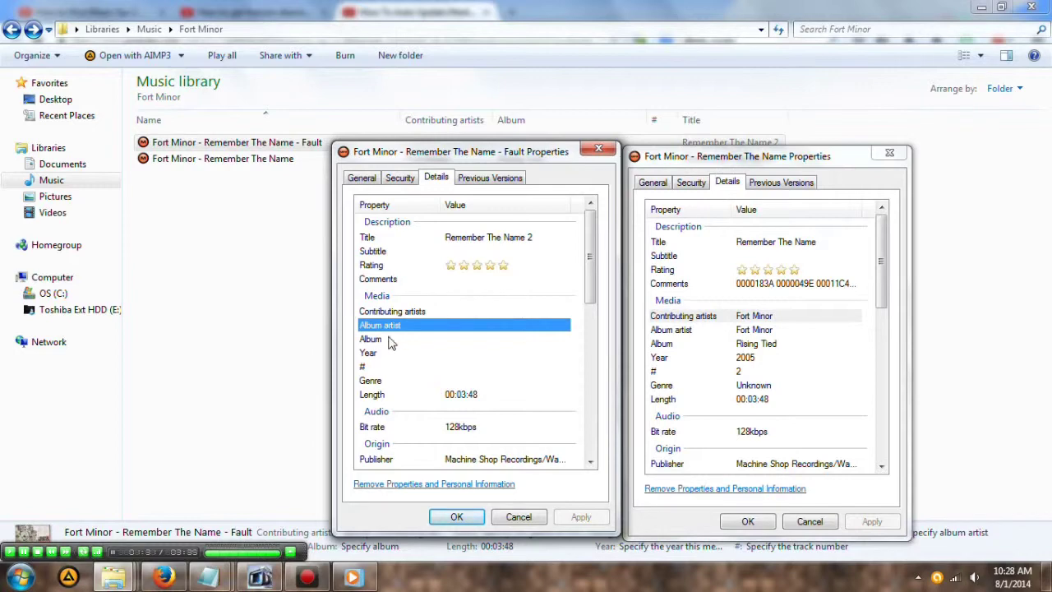
{"action": "left_click", "coordinate": [391, 340]}
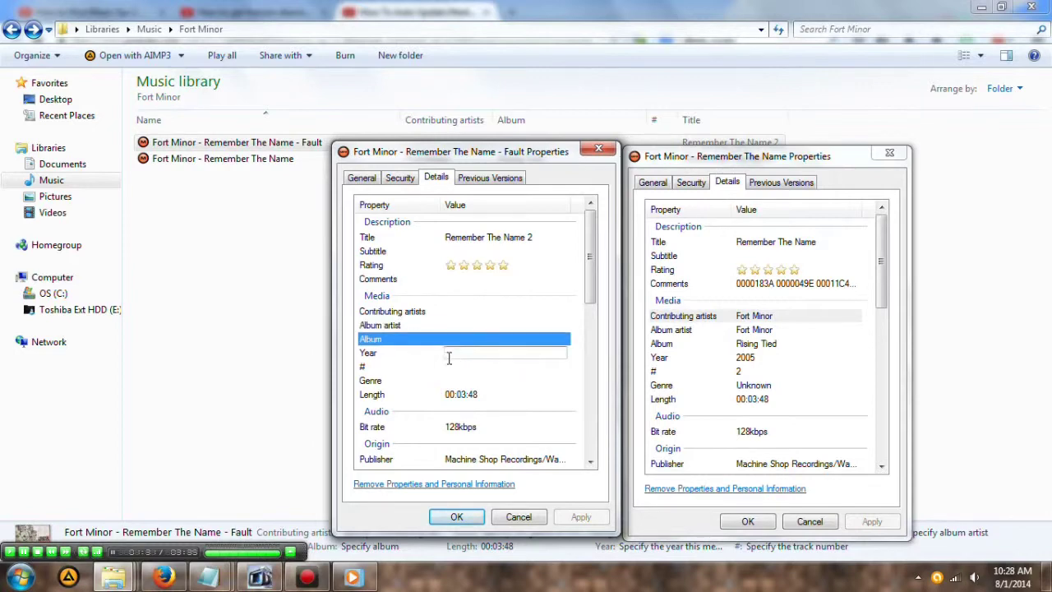
{"action": "left_click", "coordinate": [443, 356]}
{"action": "left_click", "coordinate": [383, 368]}
{"action": "left_click", "coordinate": [451, 368]}
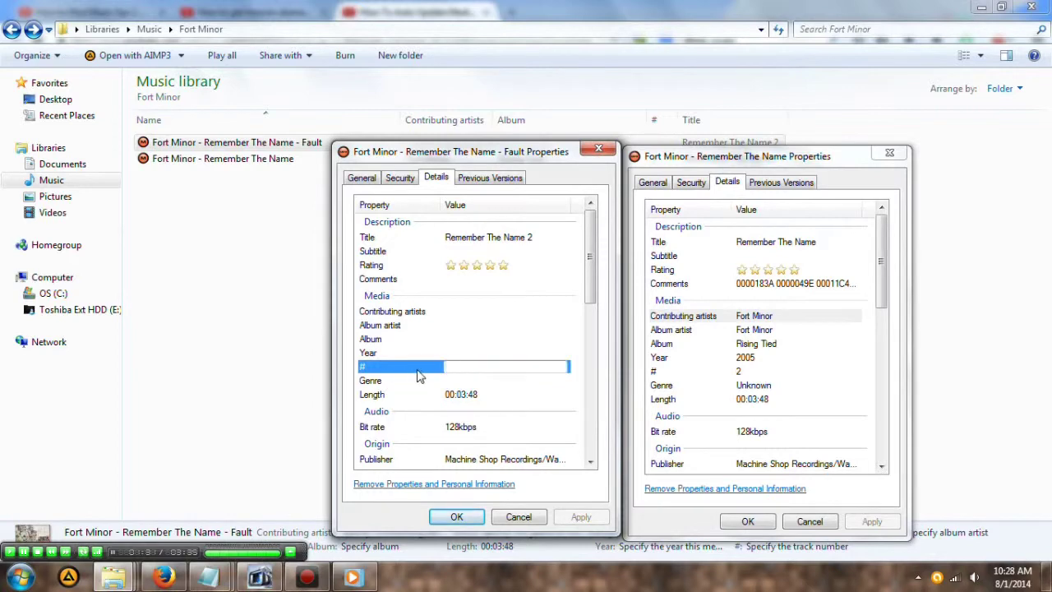
{"action": "key", "text": "Up"}
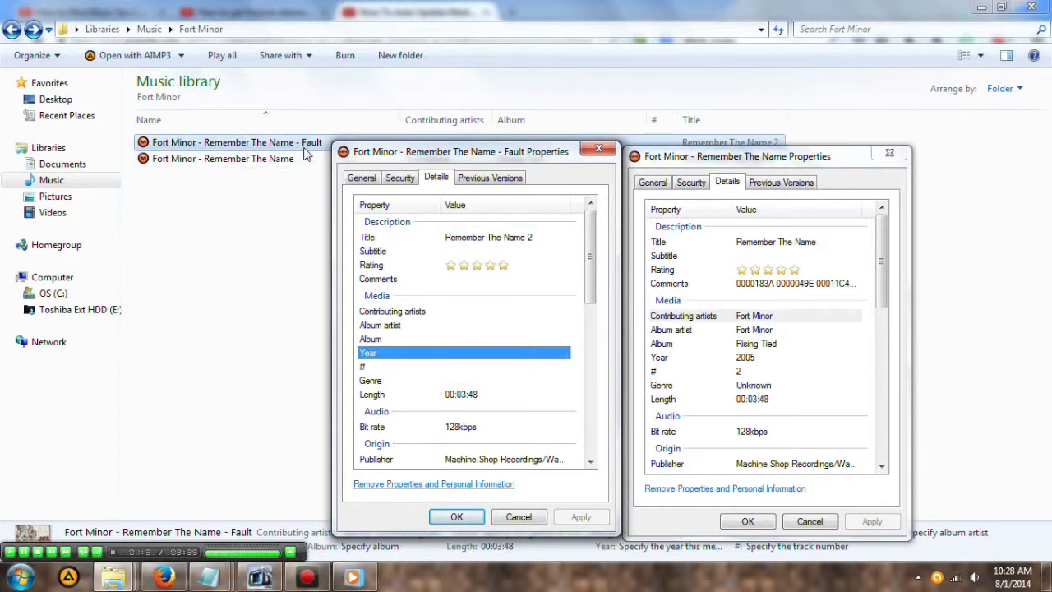
{"action": "left_click_drag", "start_coordinate": [477, 152], "coordinate": [500, 153]}
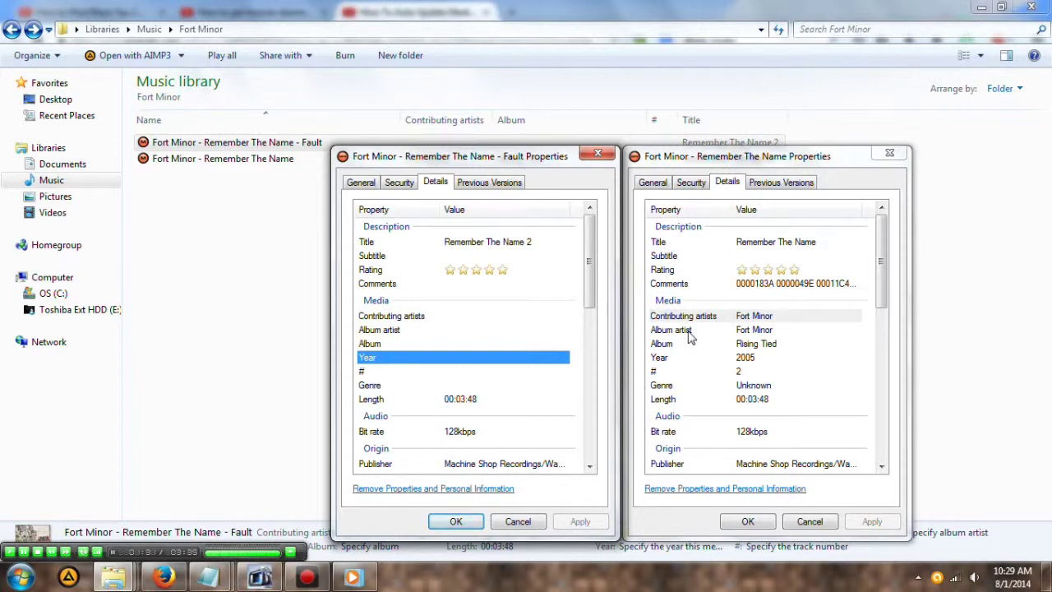
Add "Snoop Dog" as a second contributing artist of "Fort Minor - Remember The Name".
{"action": "left_click", "coordinate": [789, 316]}
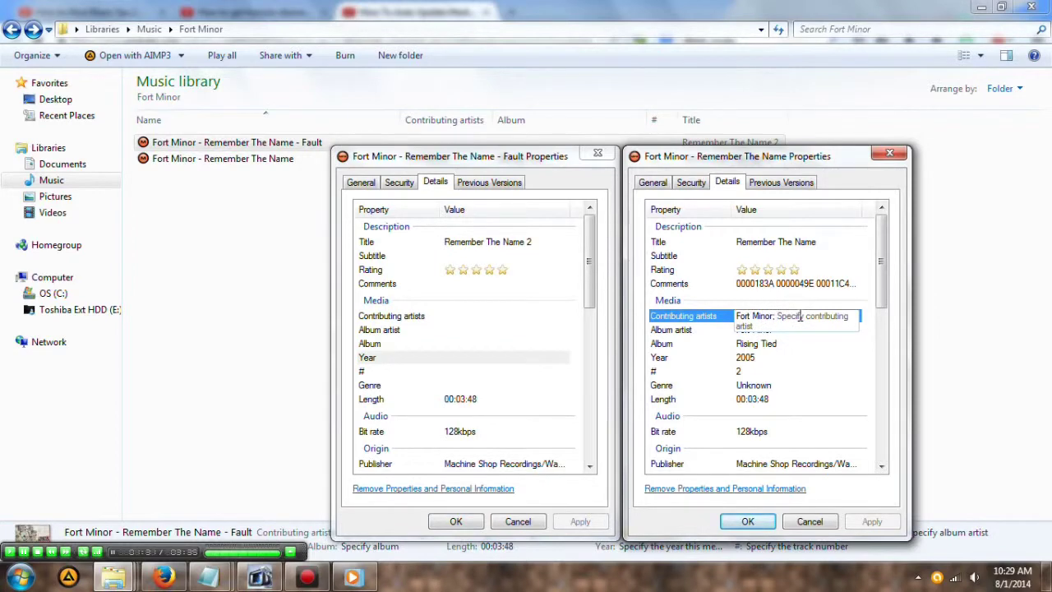
{"action": "type", "text": "Sno"}
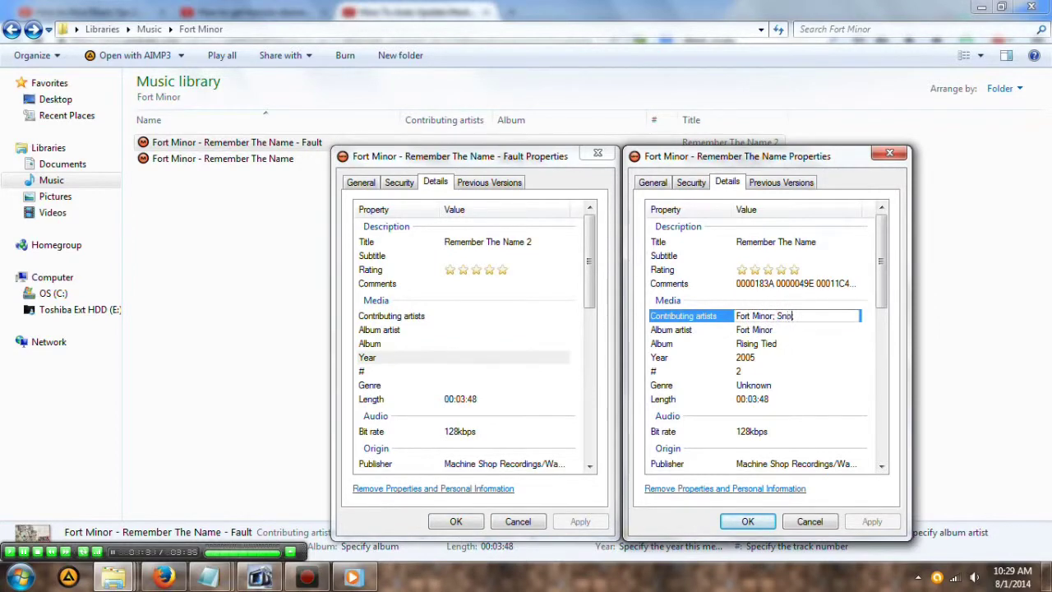
{"action": "type", "text": "op Dog"}
{"action": "key", "text": "Return"}
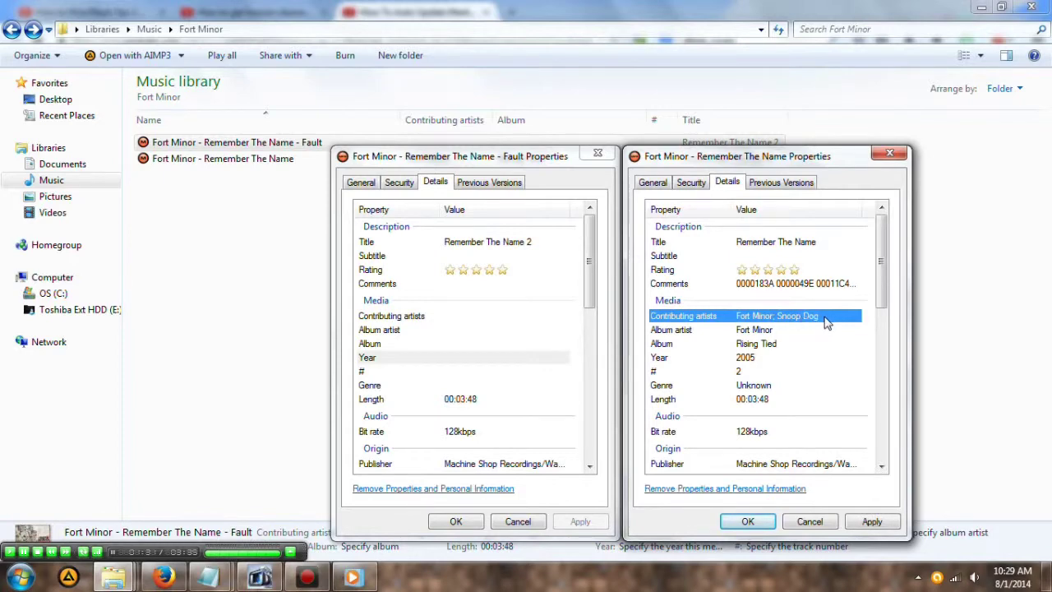
Remove "Snoop Dog" from the contributing artists of "Fort Minor - Remember The Name", apply the change and close both songs' properties windows.
{"action": "left_click", "coordinate": [826, 319]}
{"action": "key", "text": "BackSpace"}
{"action": "key", "text": "BackSpace"}
{"action": "key", "text": "BackSpace"}
{"action": "key", "text": "BackSpace"}
{"action": "key", "text": "BackSpace"}
{"action": "key", "text": "BackSpace"}
{"action": "key", "text": "BackSpace"}
{"action": "key", "text": "BackSpace"}
{"action": "key", "text": "BackSpace"}
{"action": "key", "text": "BackSpace"}
{"action": "key", "text": "BackSpace"}
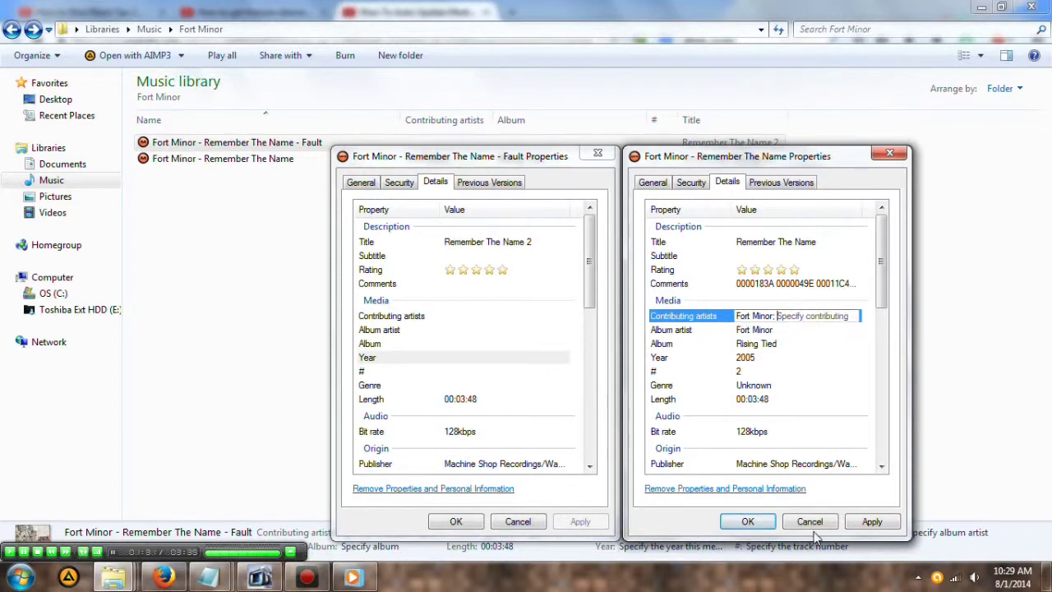
{"action": "left_click", "coordinate": [871, 521]}
{"action": "left_click", "coordinate": [748, 521]}
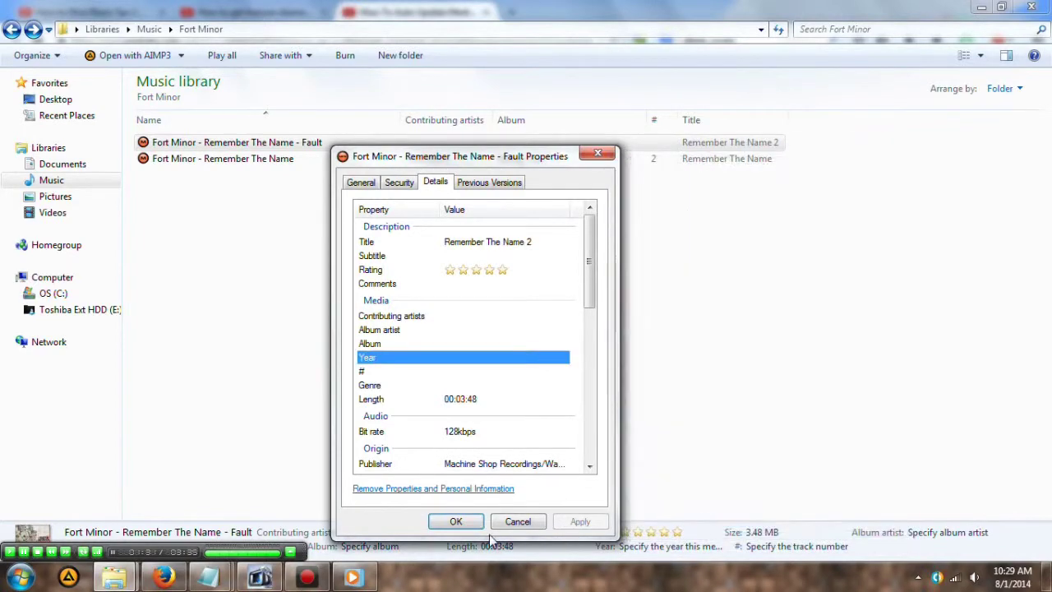
{"action": "left_click", "coordinate": [457, 521]}
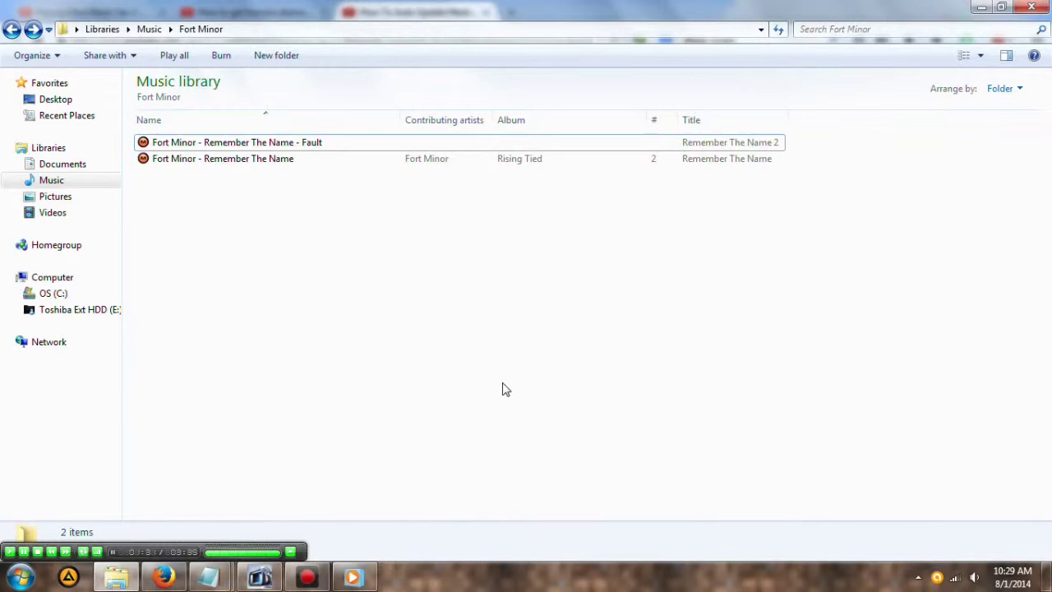
Switch to Windows Media Player and update the album info of Fort Minor's "Rising Tied" album and the unknown 3OH!3 album.
{"action": "left_click", "coordinate": [352, 576]}
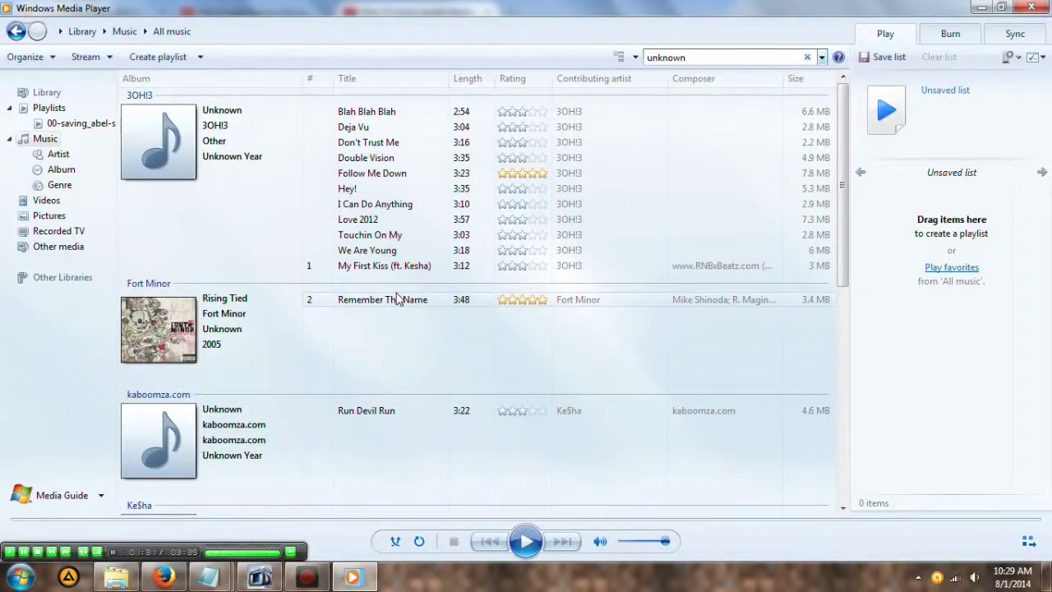
{"action": "right_click", "coordinate": [148, 322]}
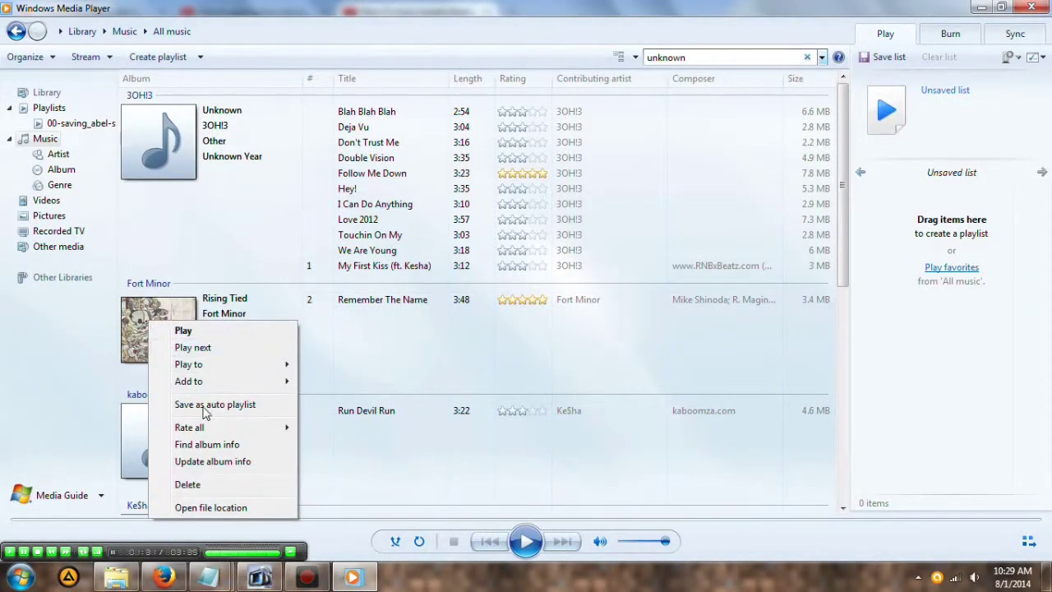
{"action": "left_click", "coordinate": [262, 463]}
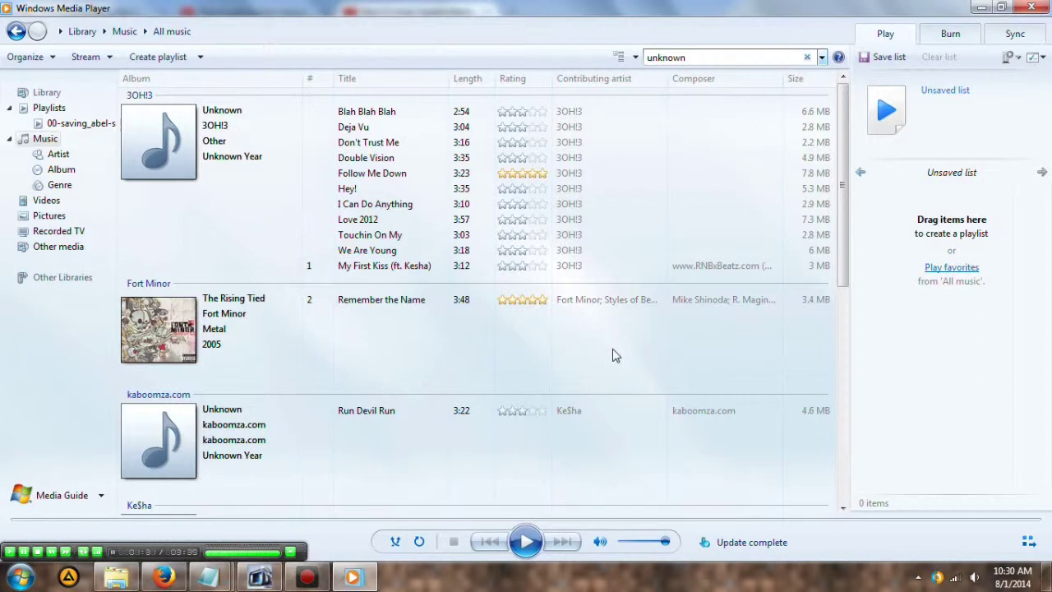
{"action": "right_click", "coordinate": [144, 119]}
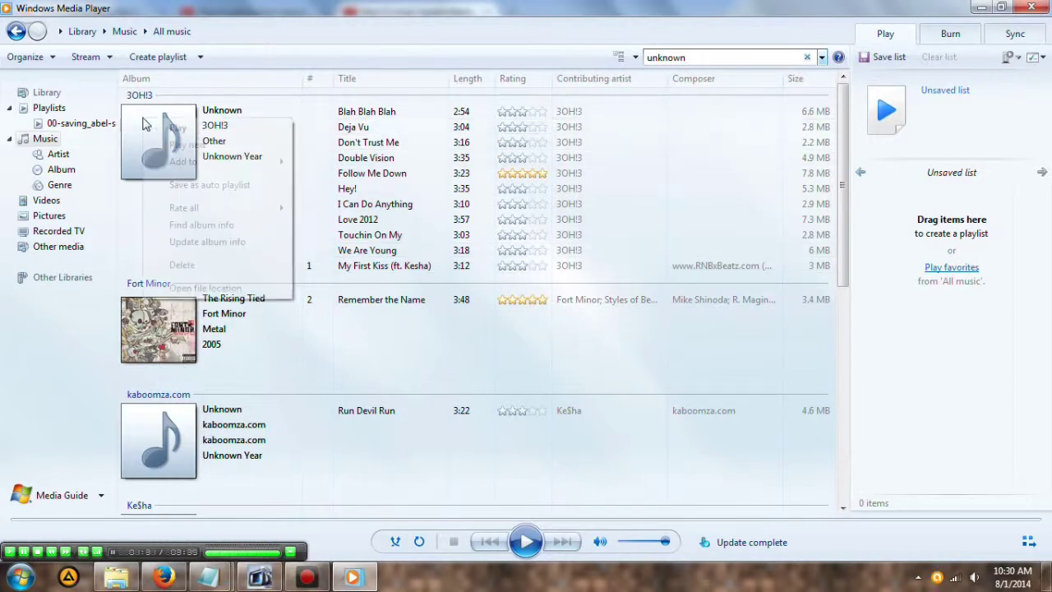
{"action": "left_click", "coordinate": [238, 244]}
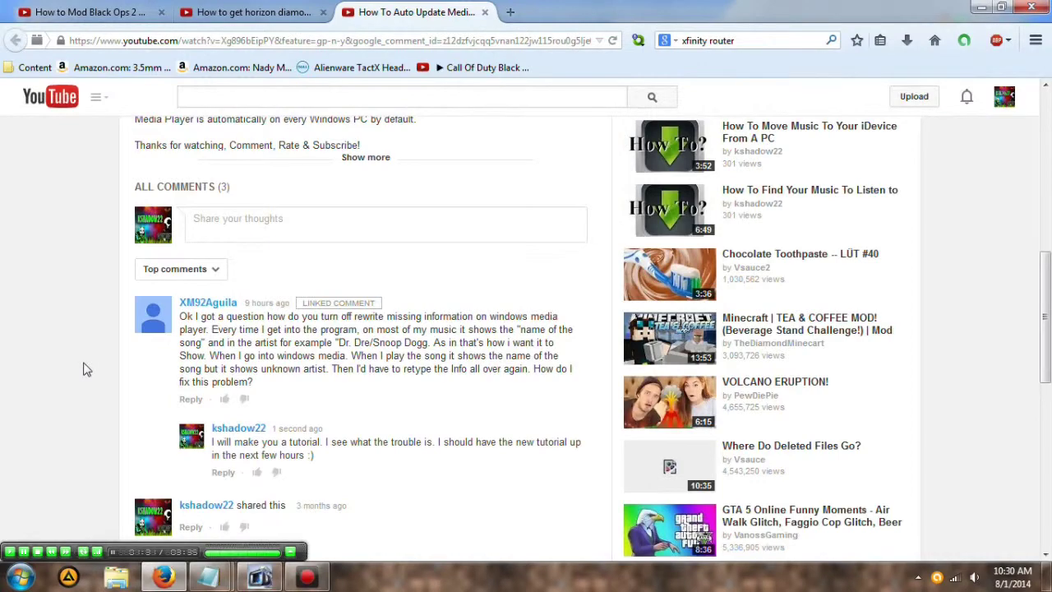
{"action": "scroll", "coordinate": [63, 411], "scroll_direction": "down", "scroll_amount": 15}
{"action": "scroll", "coordinate": [63, 411], "scroll_direction": "up", "scroll_amount": 17}
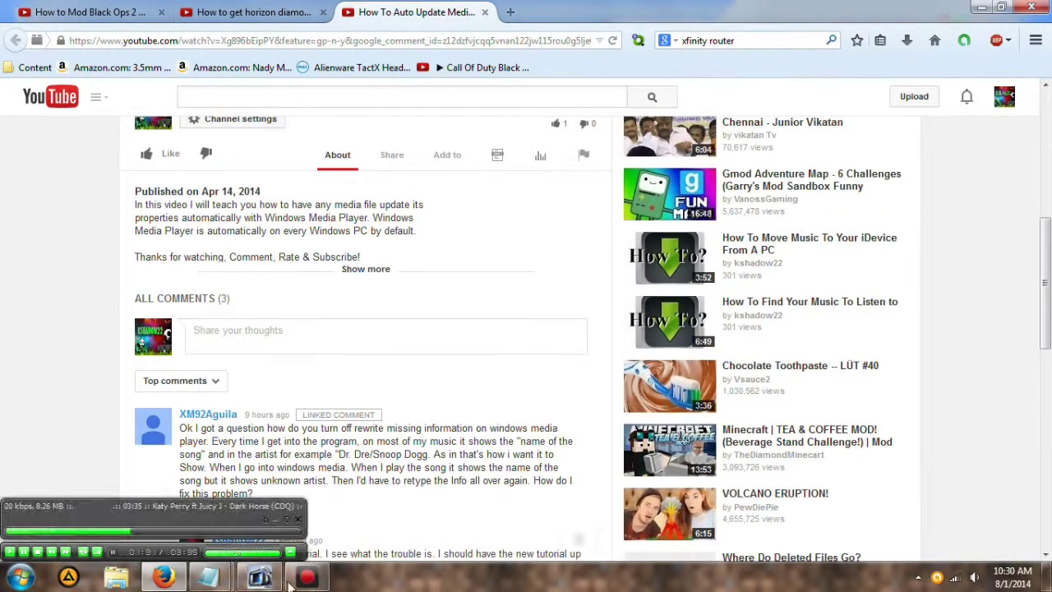